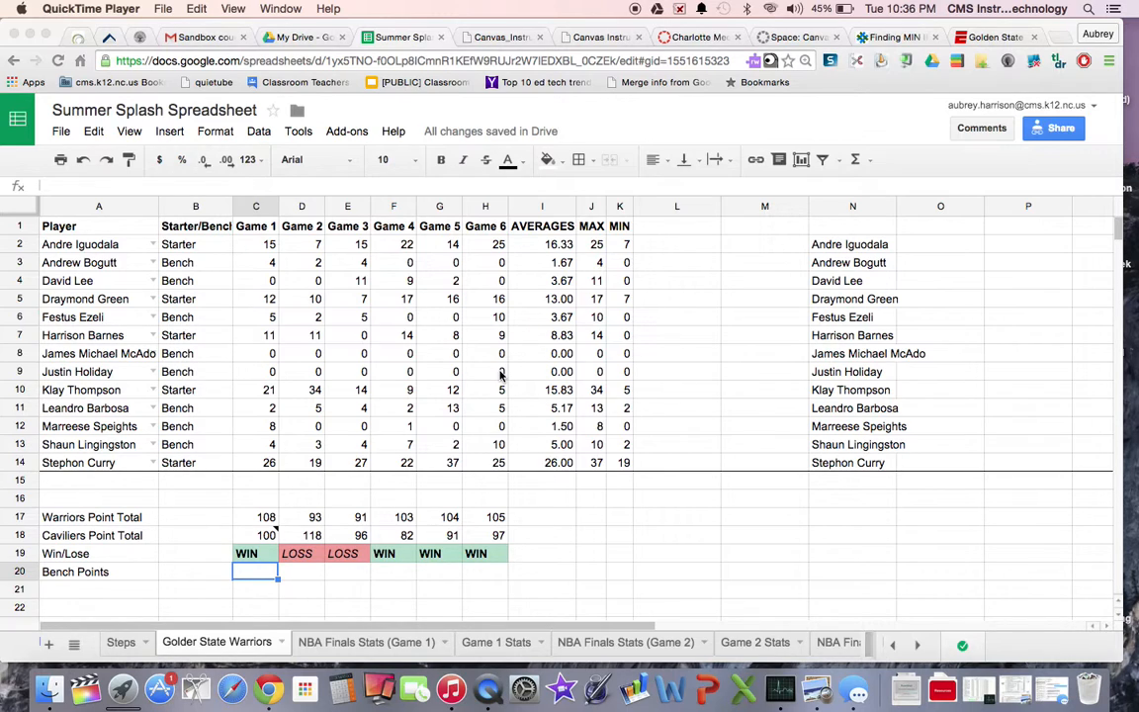
left_click(110, 574)
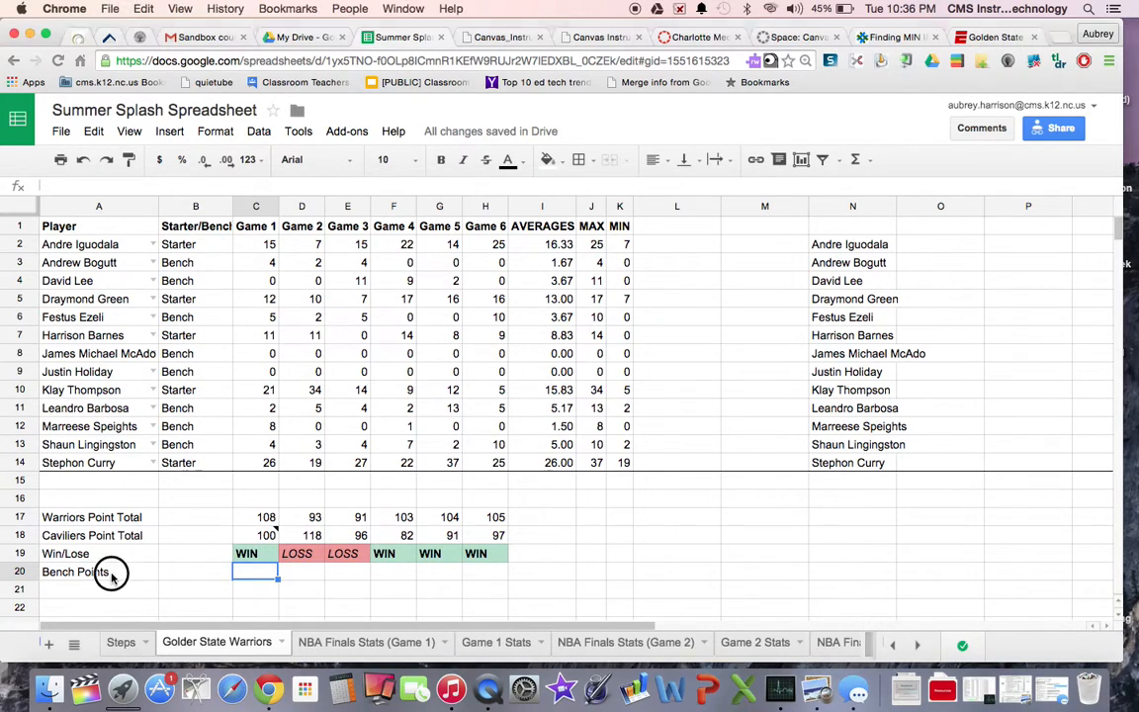
left_click(111, 574)
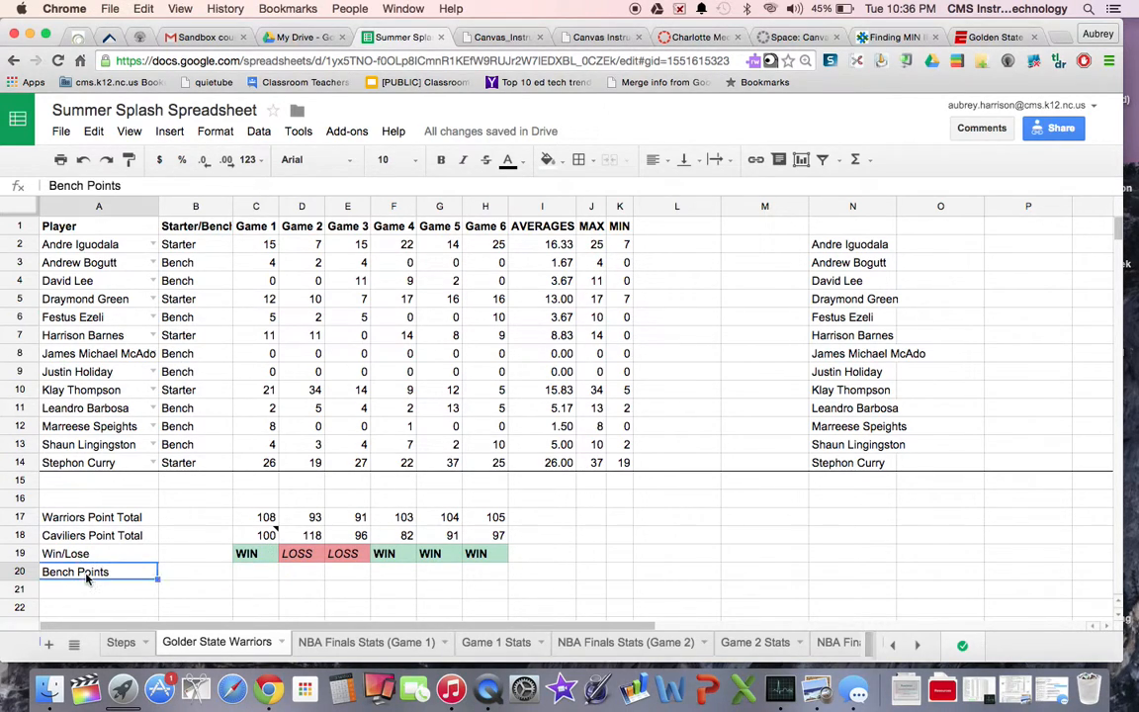
left_click(252, 581)
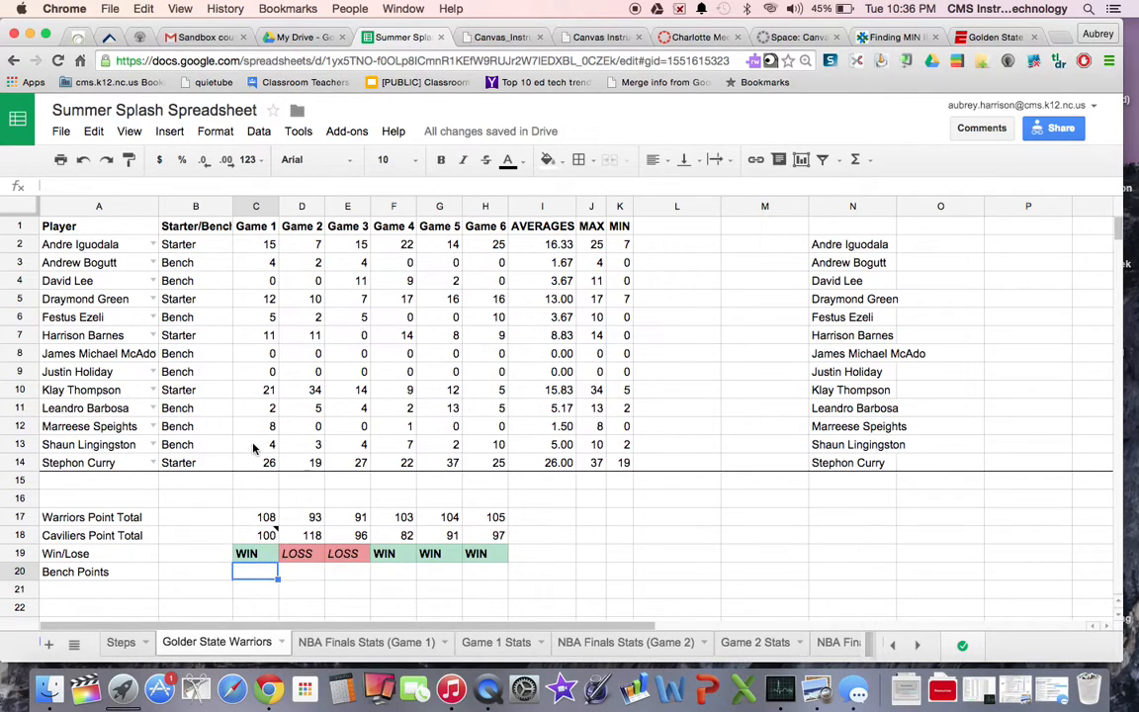
left_click(306, 574)
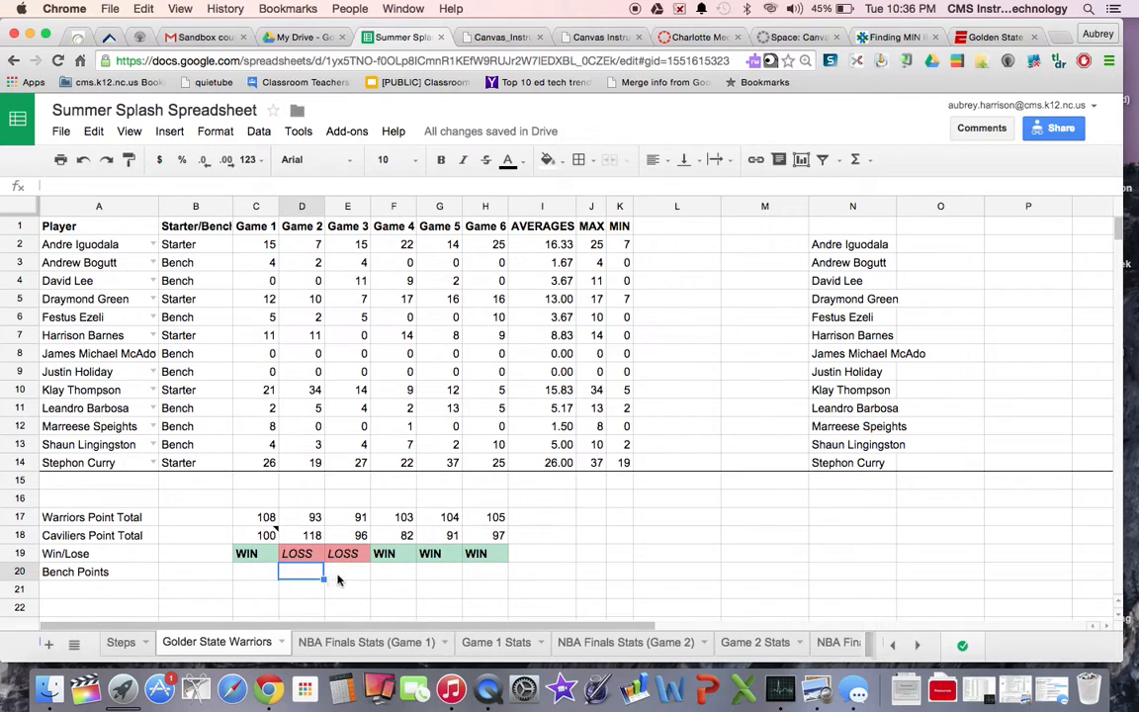
- Enter =SUMIF(B2:B14,"Bench",C2:C14) in cell C20 to total the Game 1 bench points
left_click(252, 578)
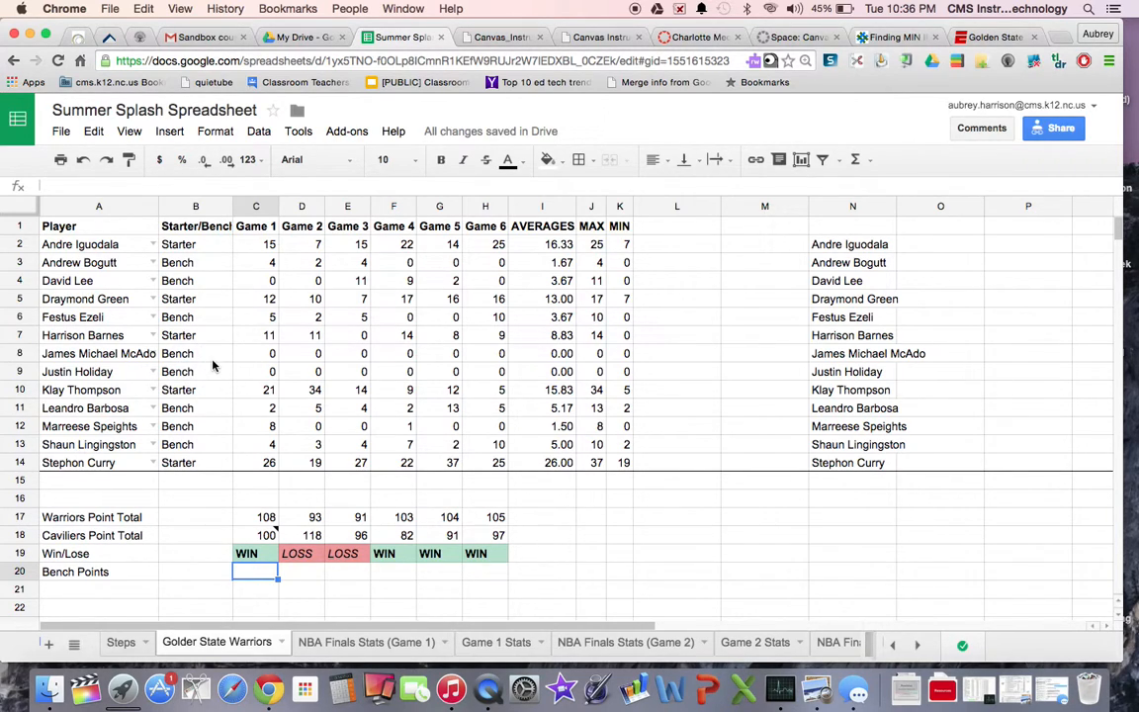
type("=sumif")
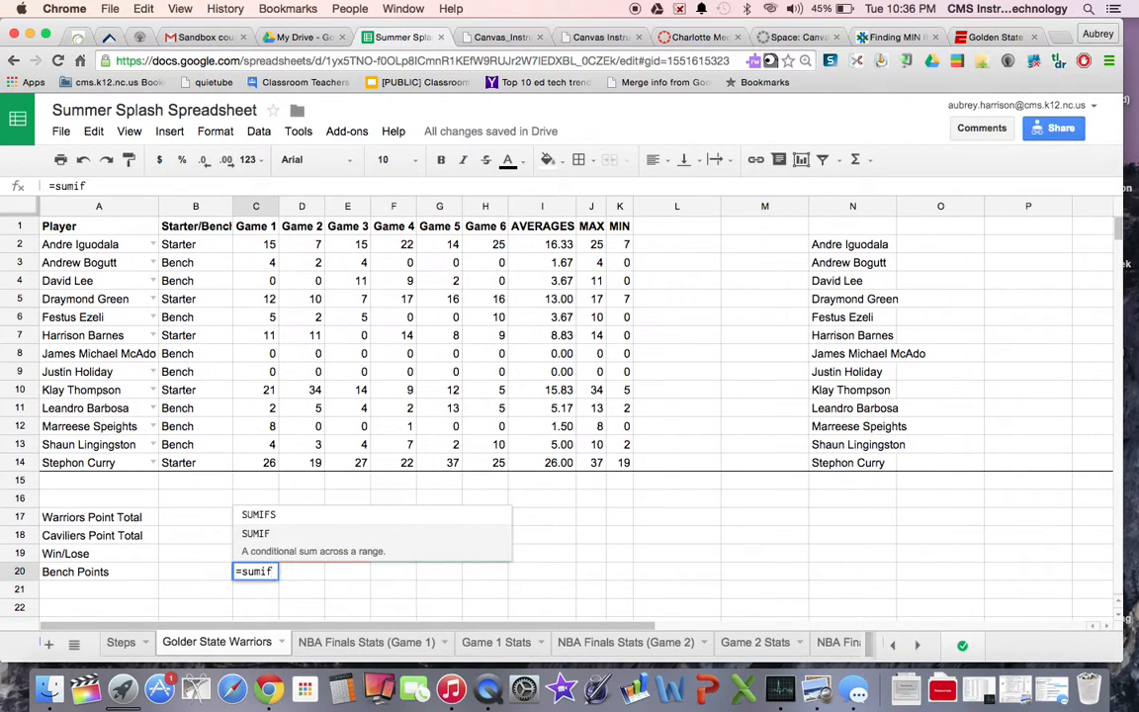
left_click(265, 543)
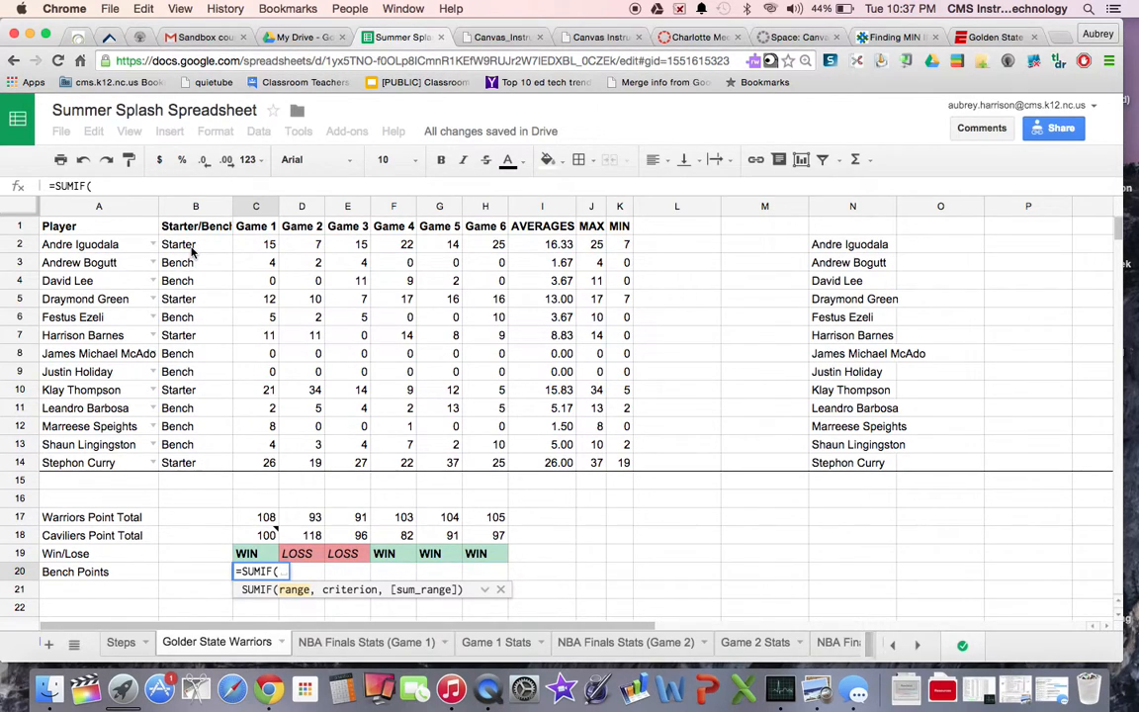
left_click_drag(192, 247, 191, 473)
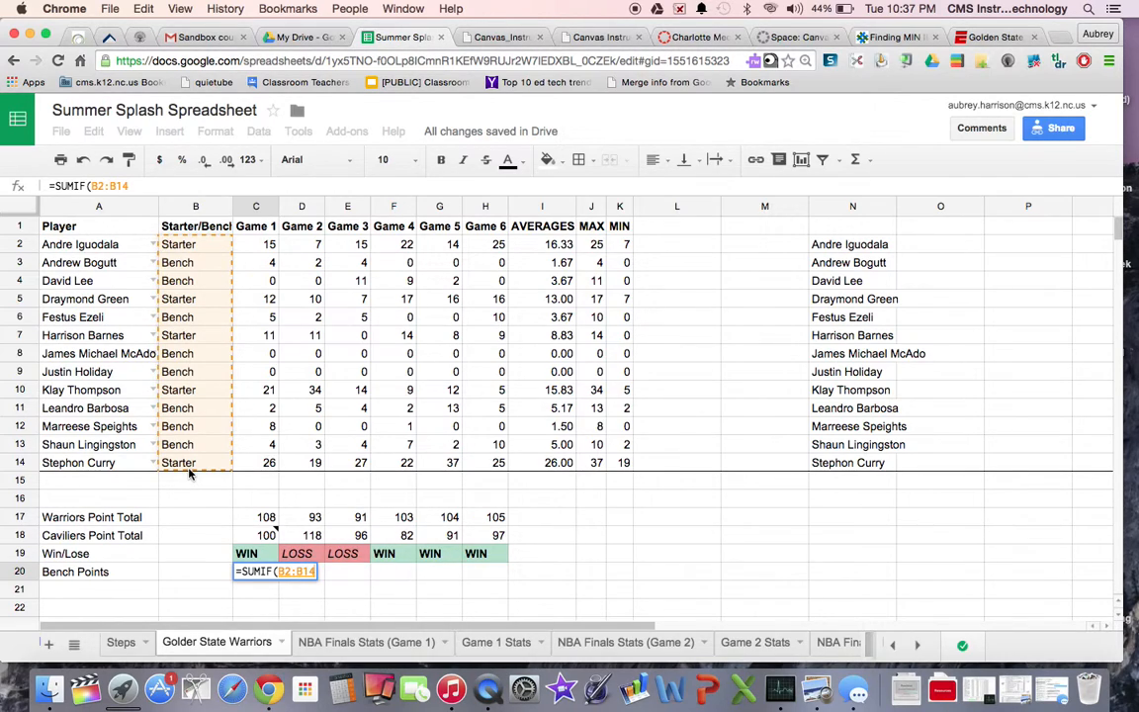
type(",")
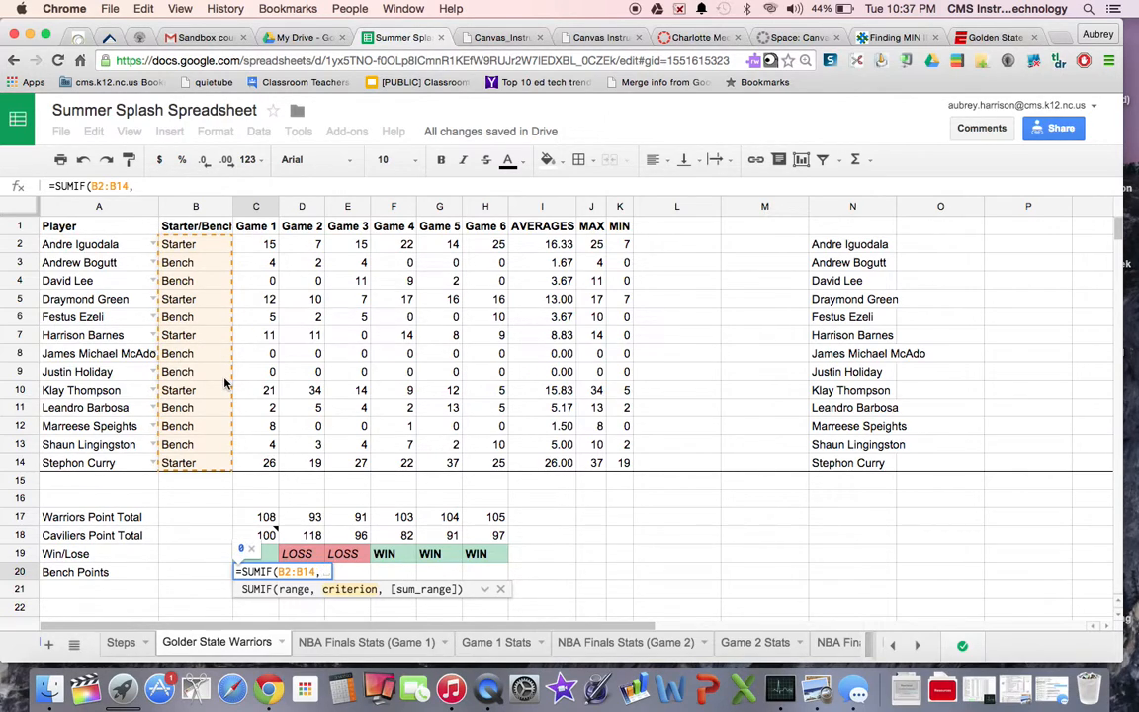
type("\"Bench\"")
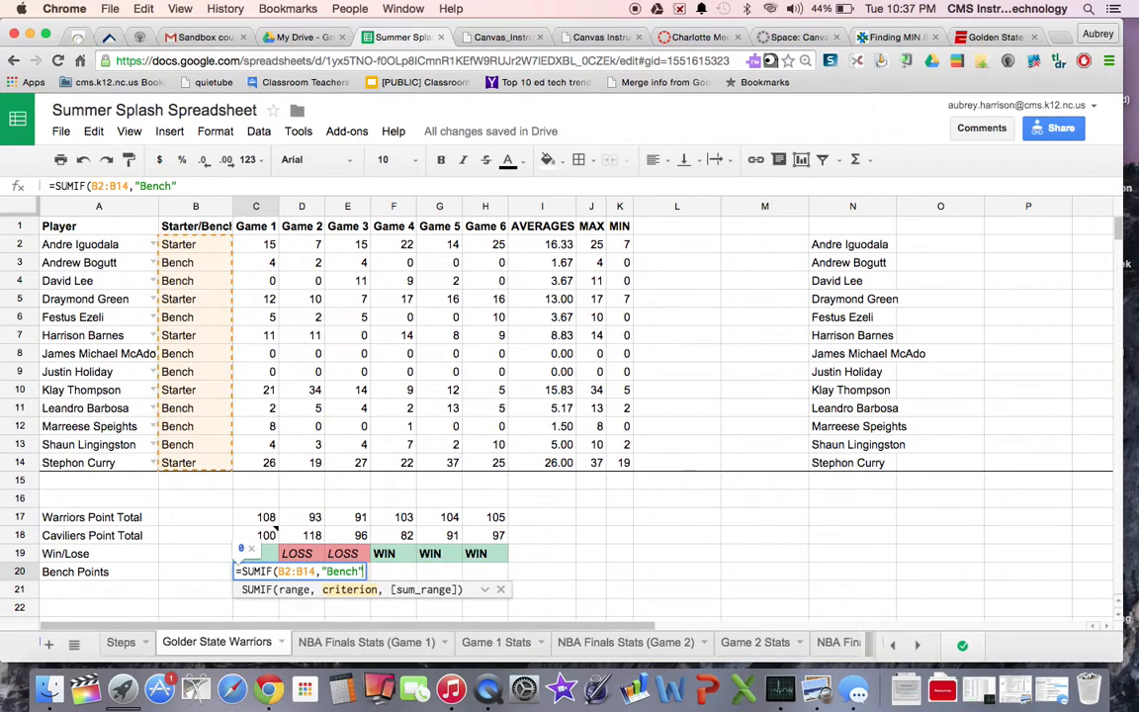
type(",")
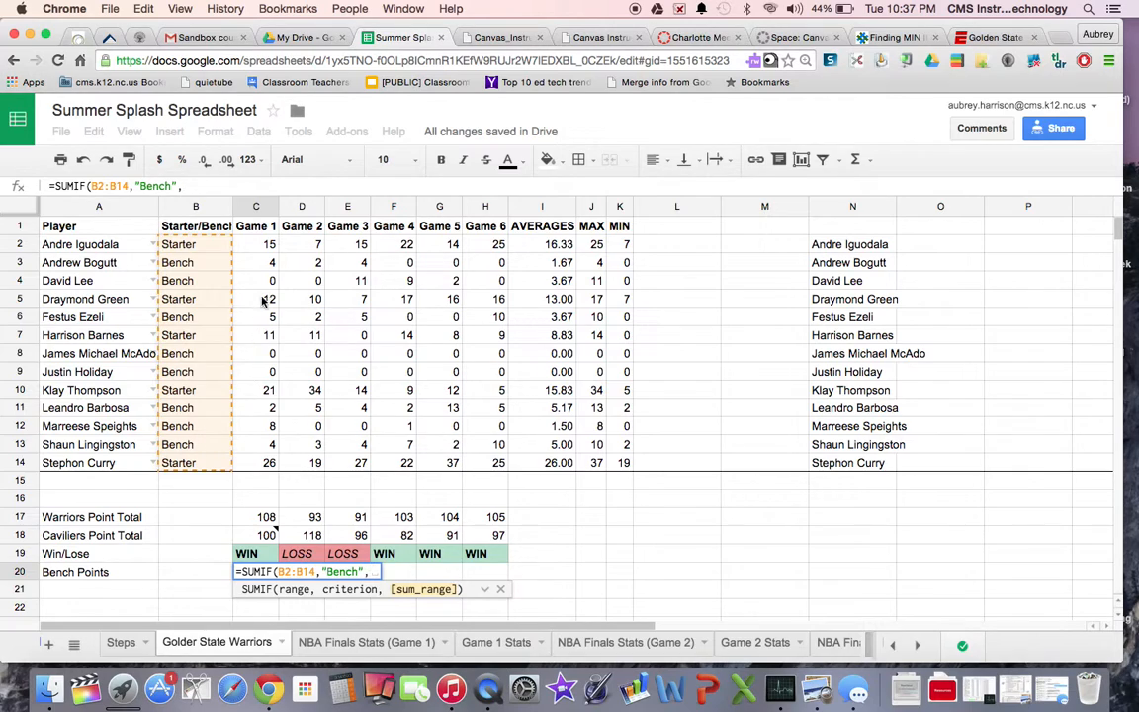
left_click(260, 243)
left_click_drag(260, 243, 264, 461)
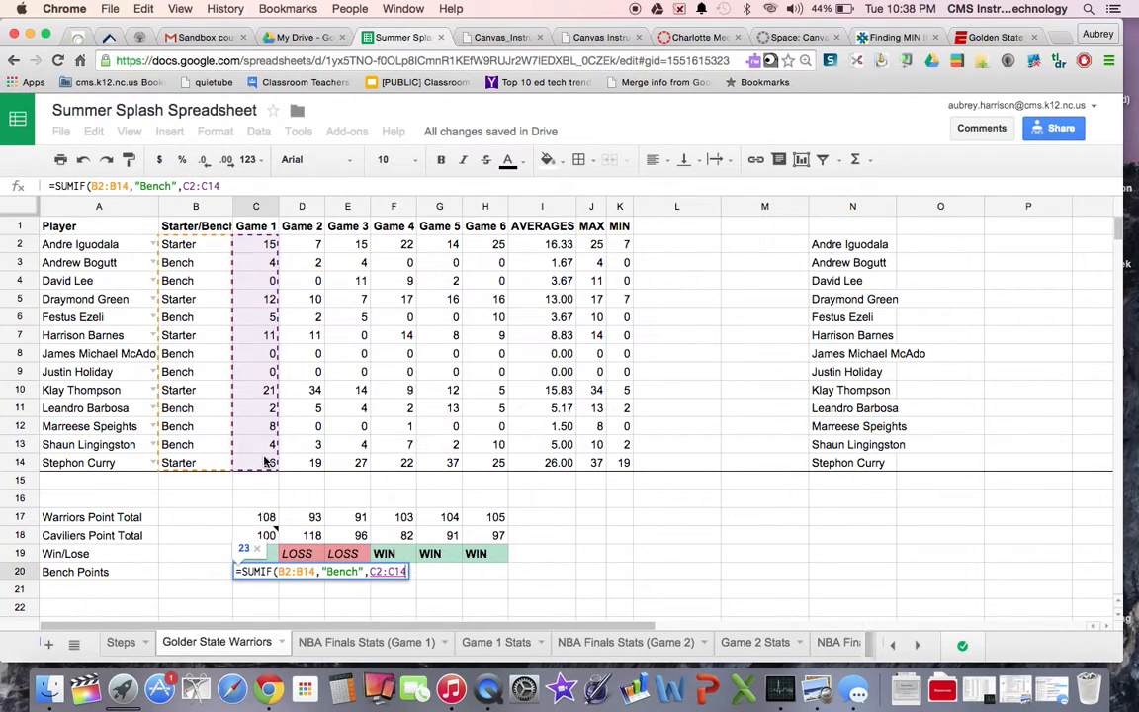
type(")")
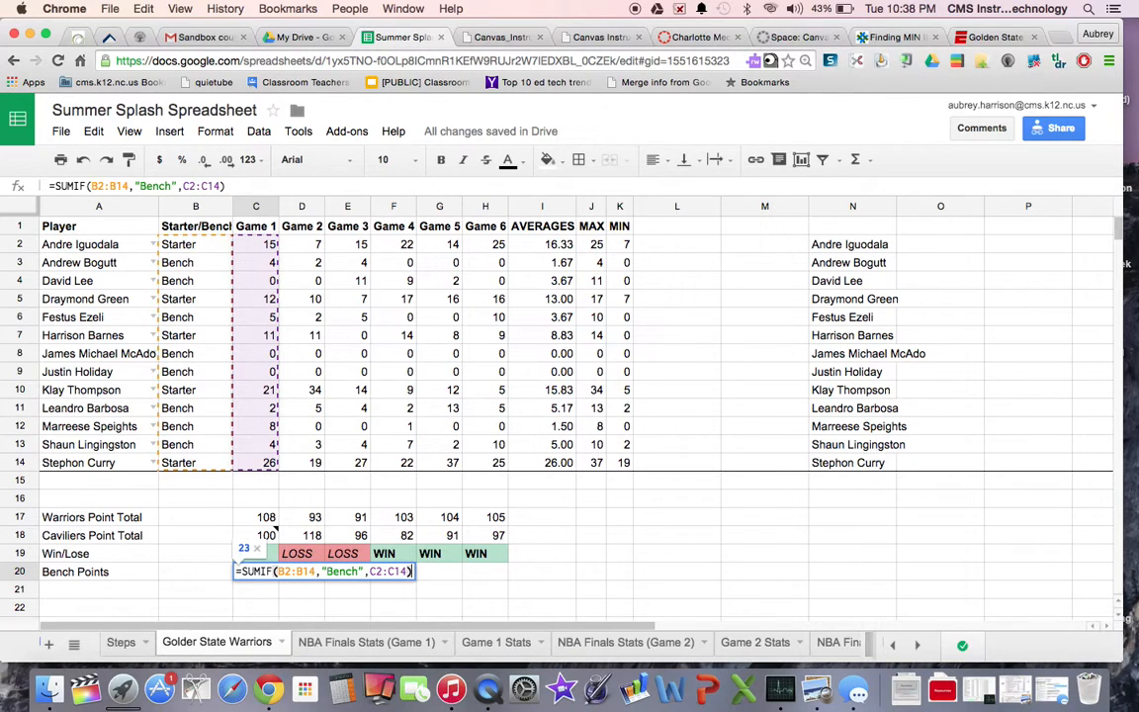
key("Return")
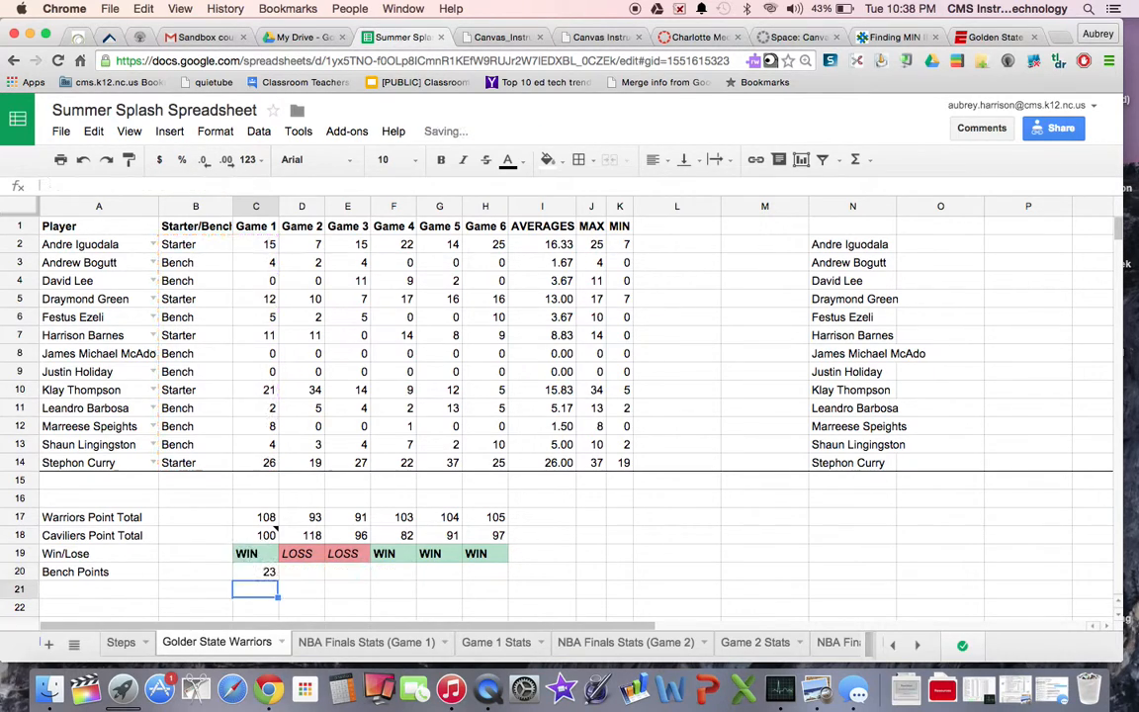
- Try to fill the Game 1 bench points formula across D20:H20 and check the references in the Game 2 and Game 3 copies
left_click(265, 579)
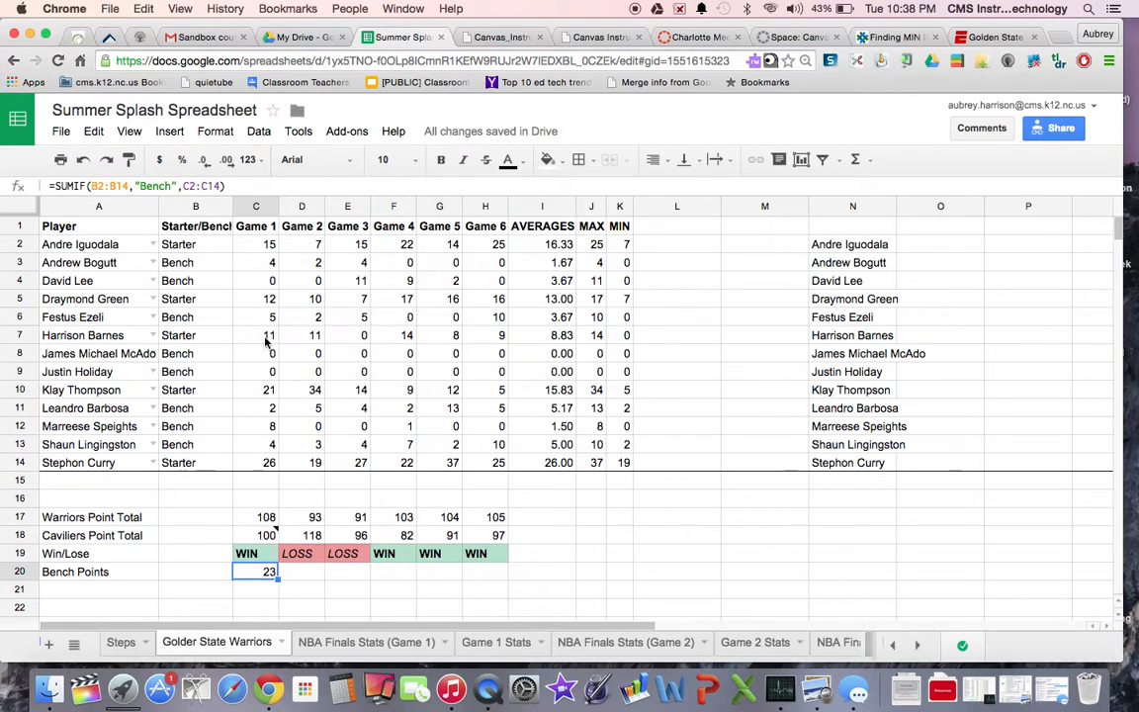
mouse_move(252, 536)
left_click_drag(276, 581, 478, 579)
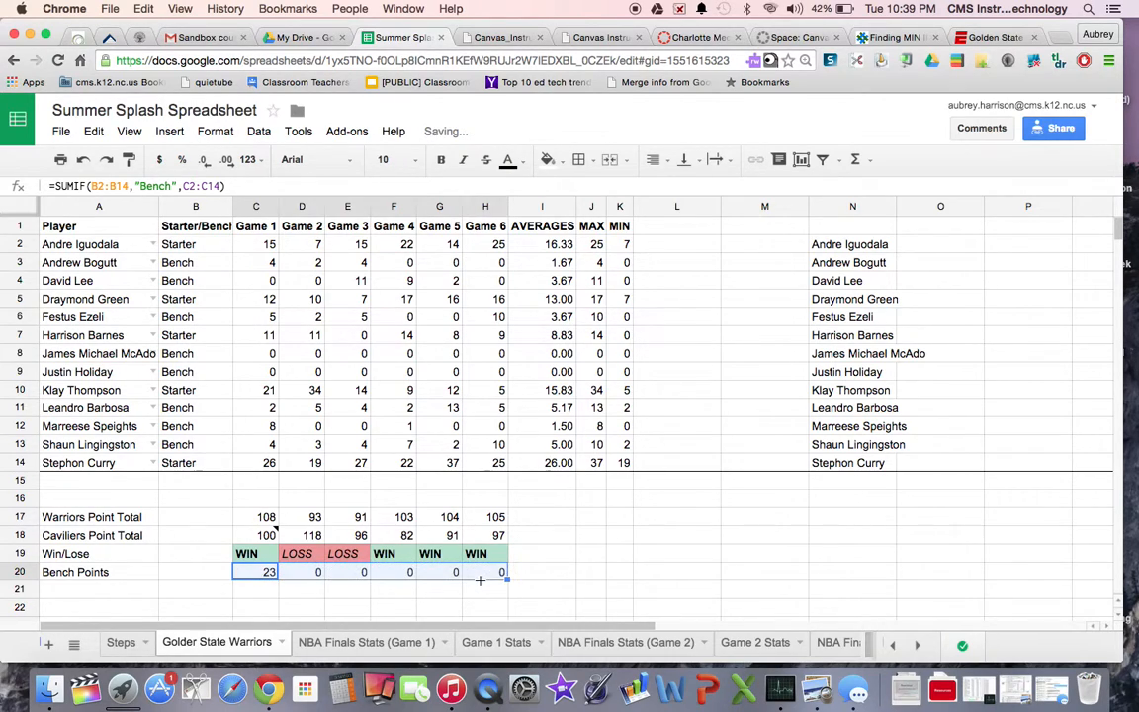
left_click(308, 582)
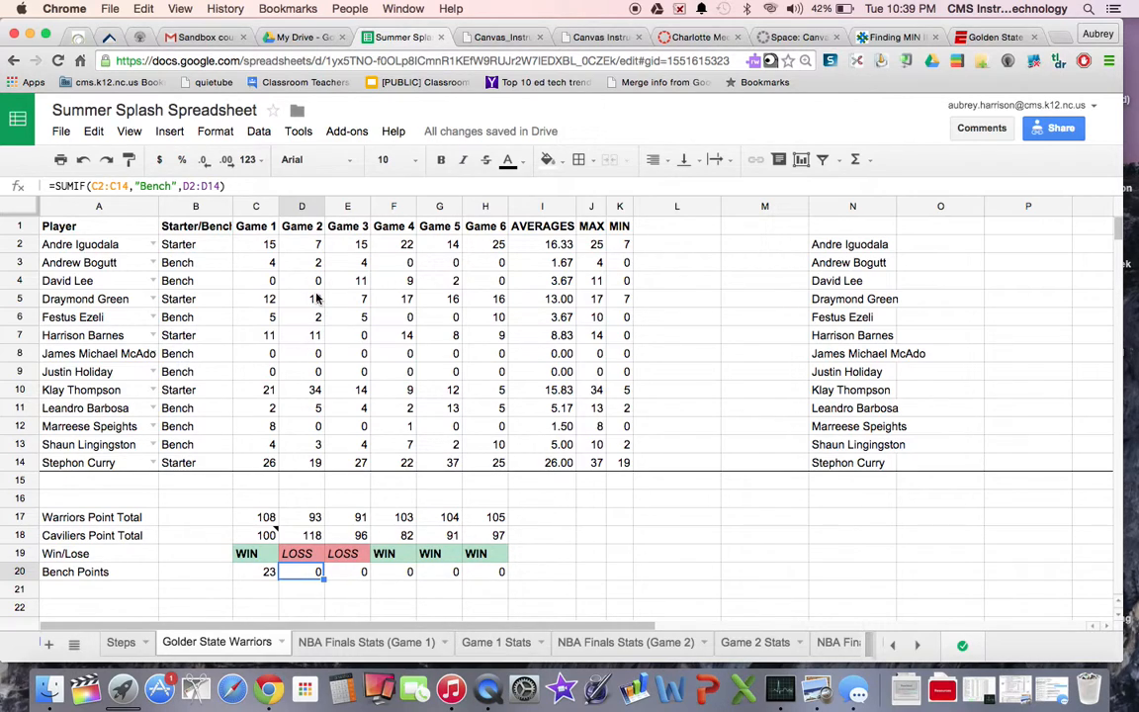
left_click(350, 576)
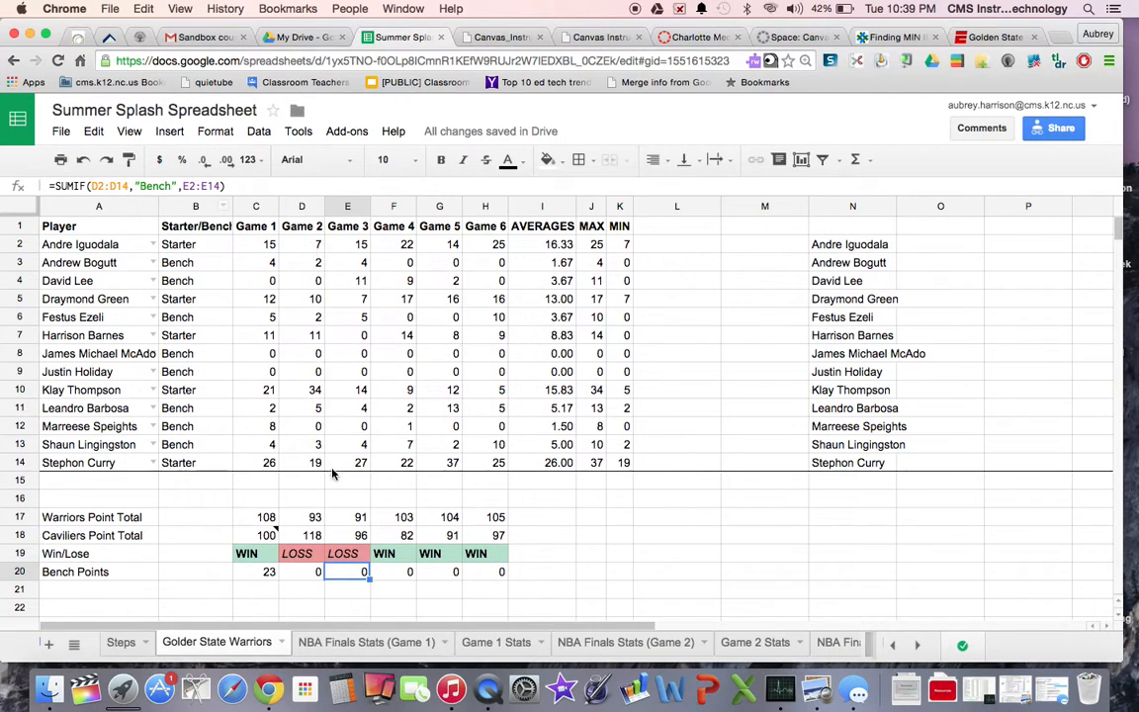
- Make the criteria range in the C20 formula absolute as $B$2:$B$14 and fill the formula across D20:H20 for Games 2 to 6
left_click(267, 580)
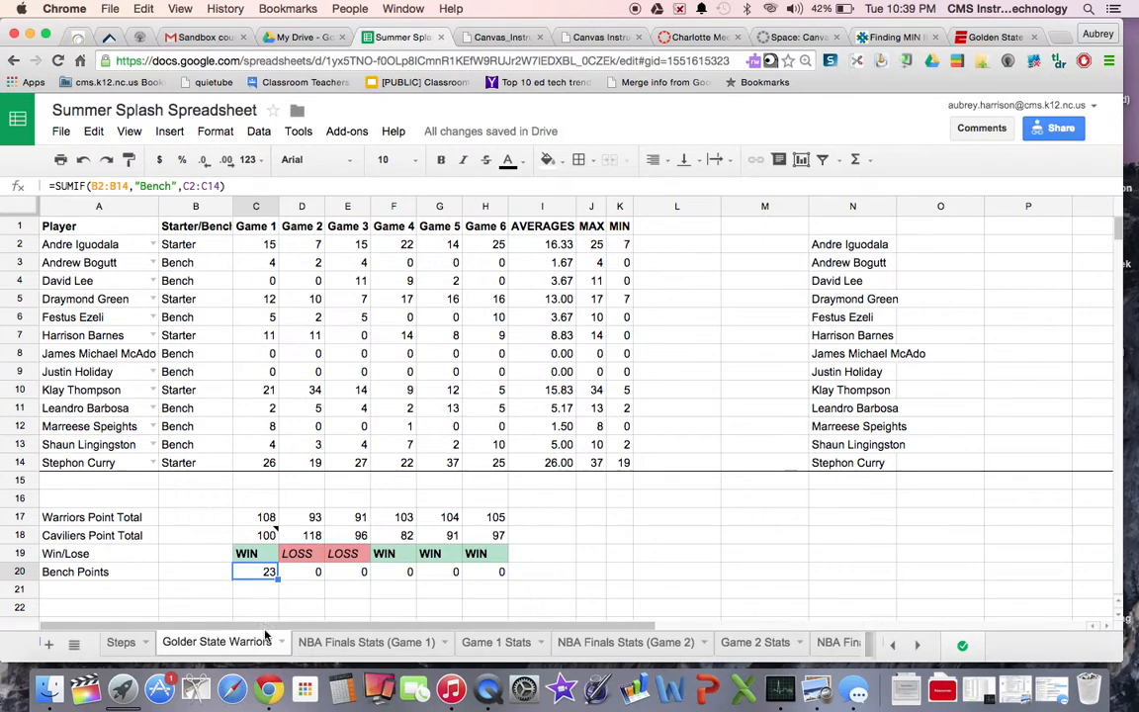
left_click(97, 186)
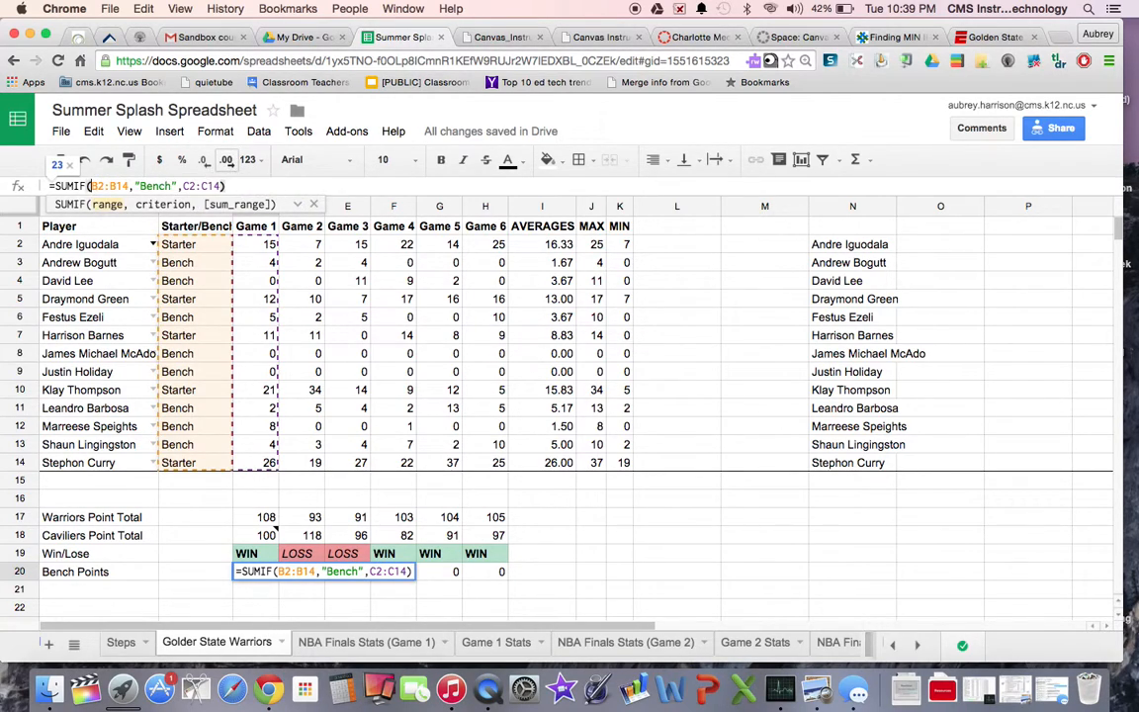
type("$B")
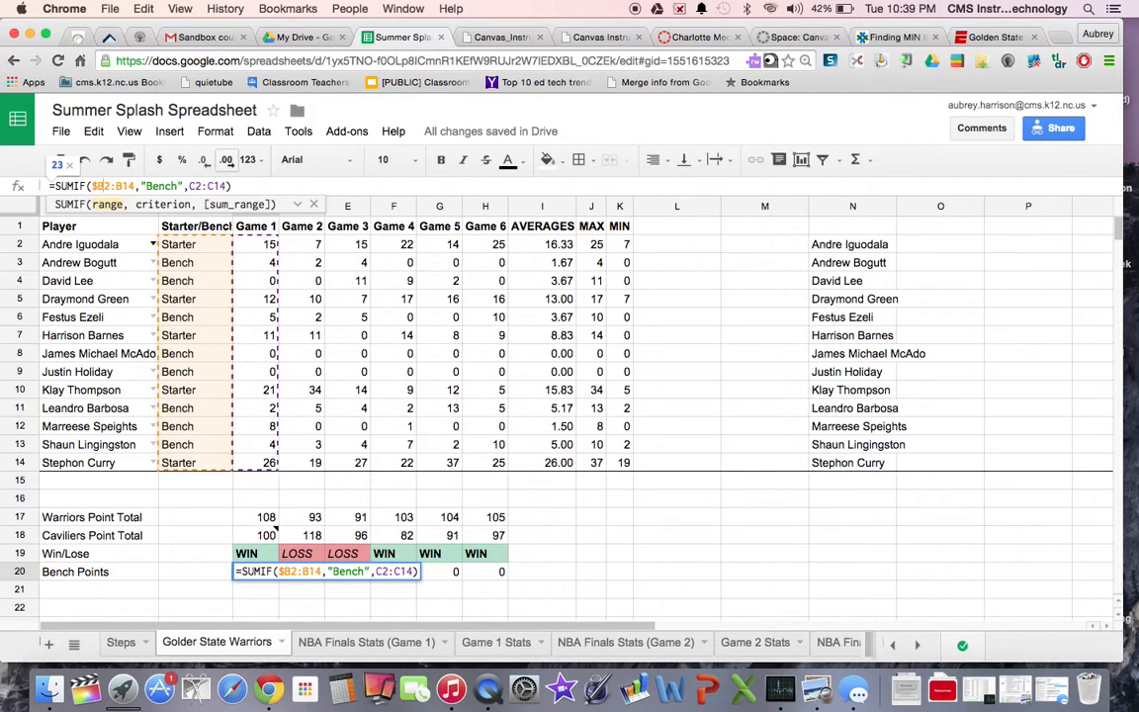
type("$2:")
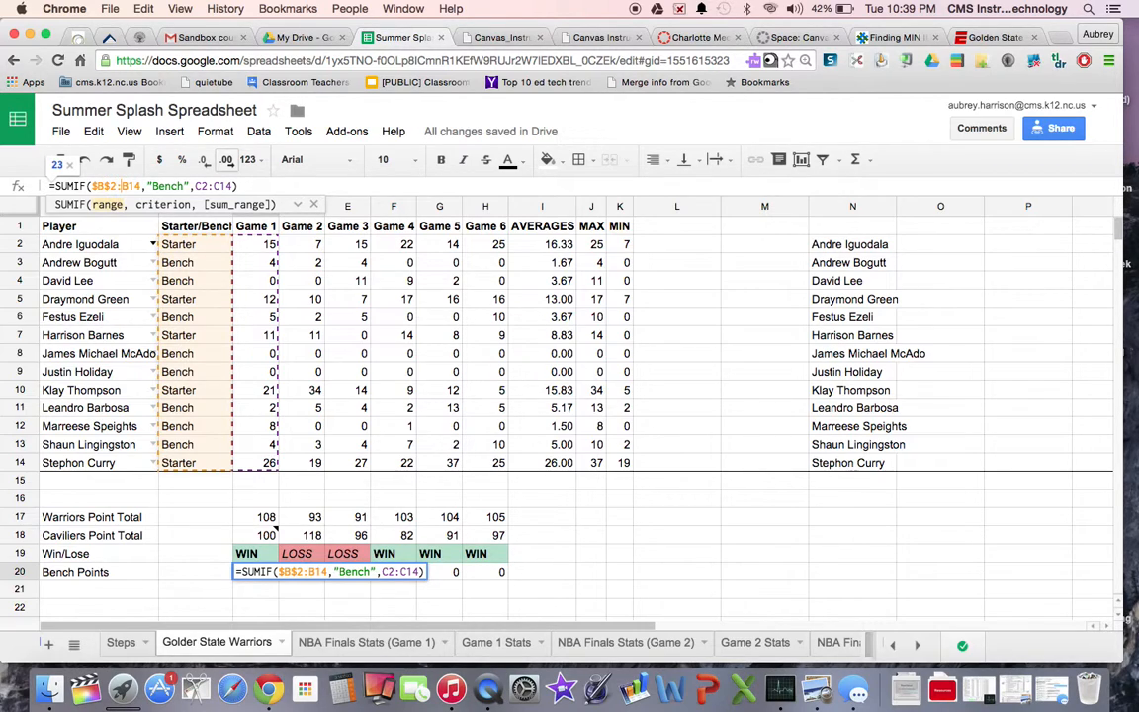
type("$B")
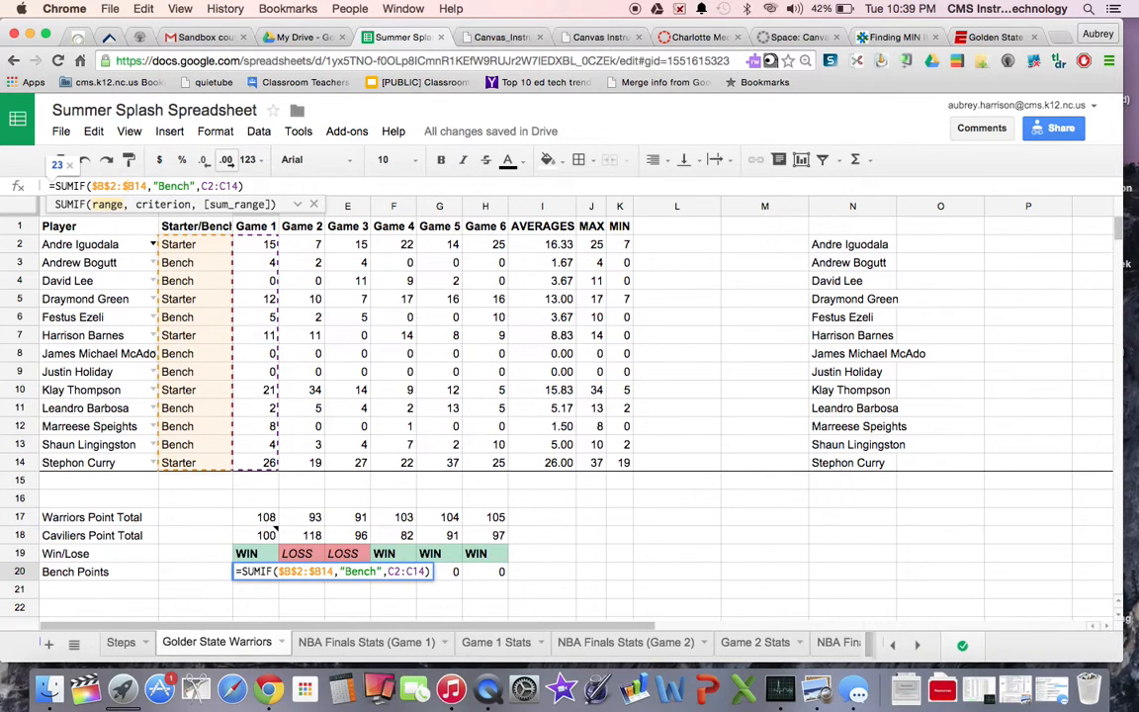
type("$")
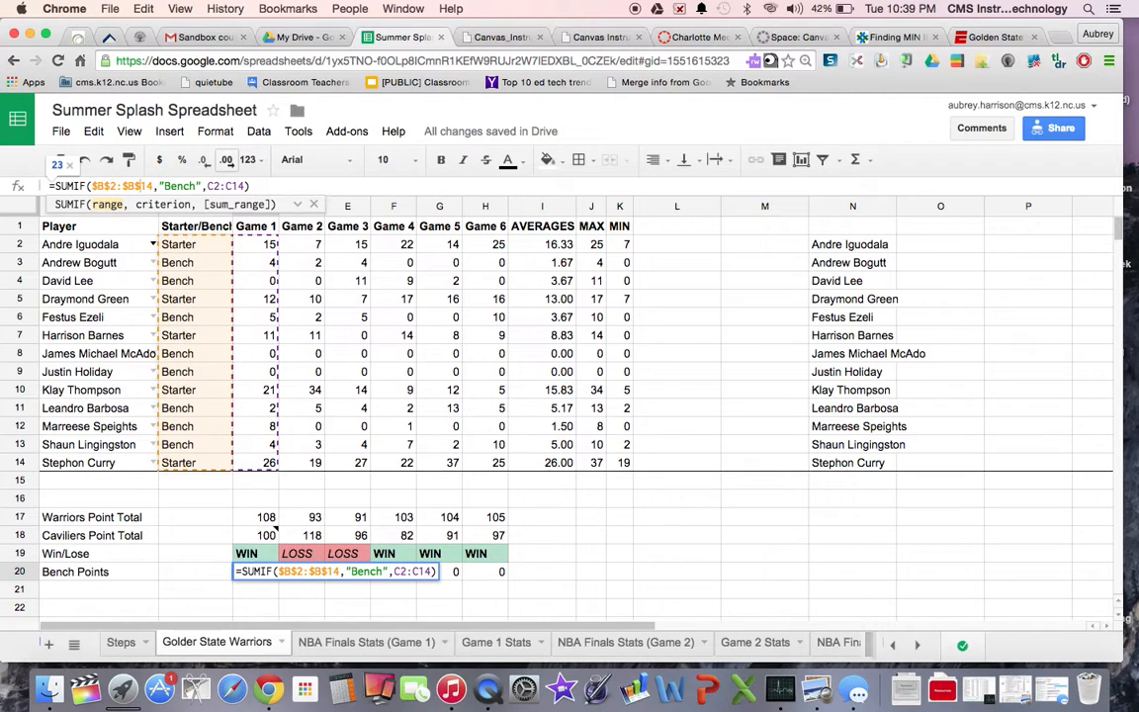
key("Return")
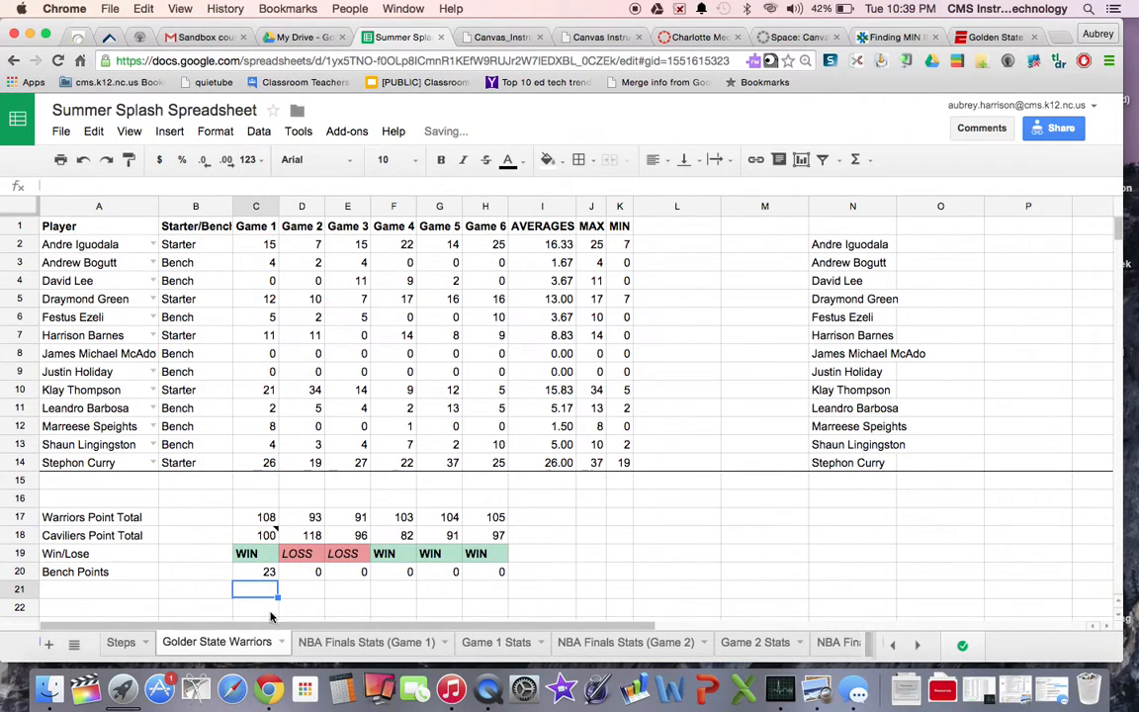
left_click(265, 571)
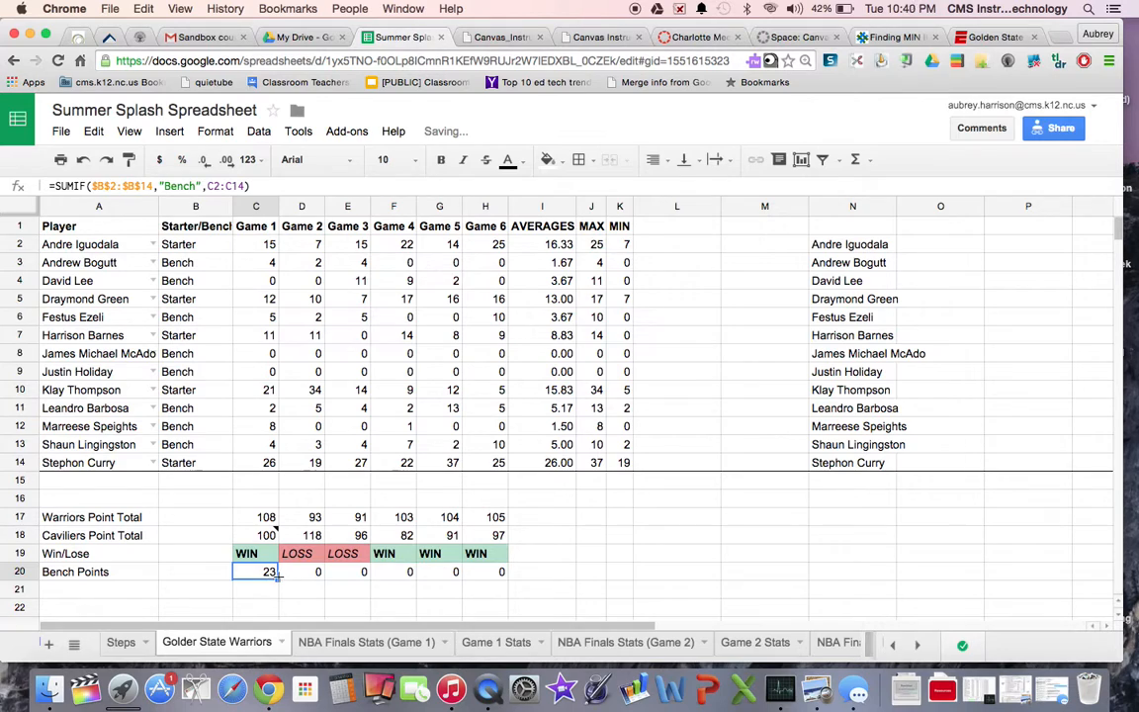
left_click_drag(278, 576, 501, 574)
- Examine the SUMIF formulas along the Bench Points row, comparing the fixed criteria range with each game's sum range
left_click(316, 574)
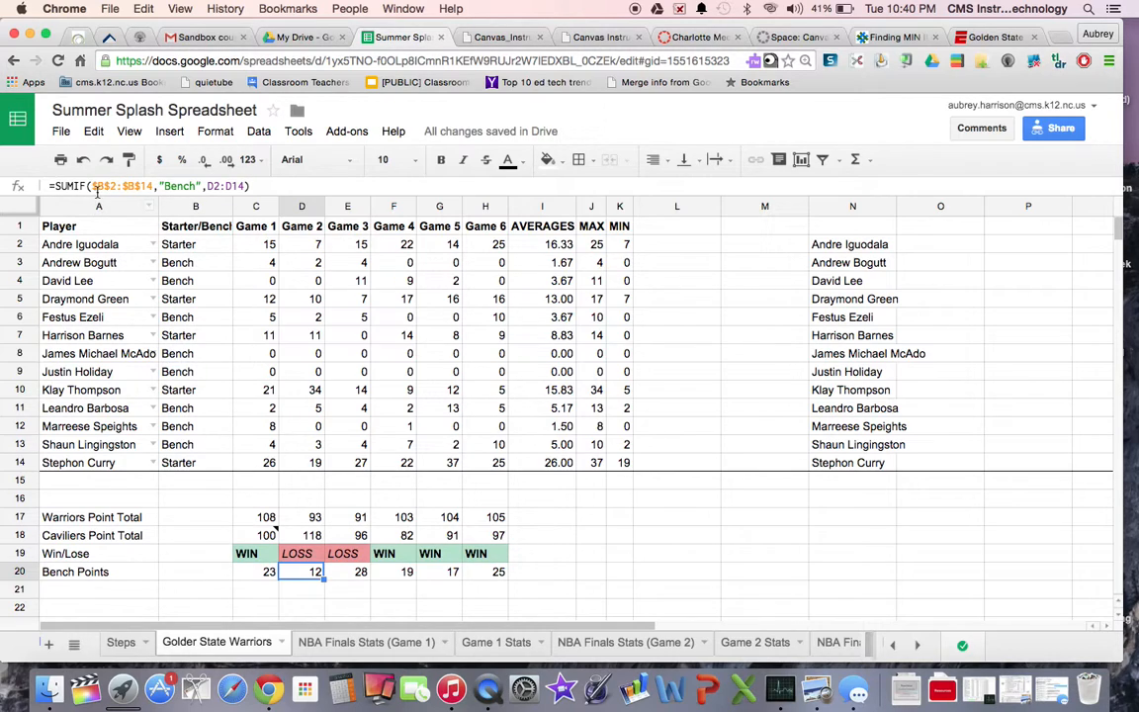
left_click(342, 578)
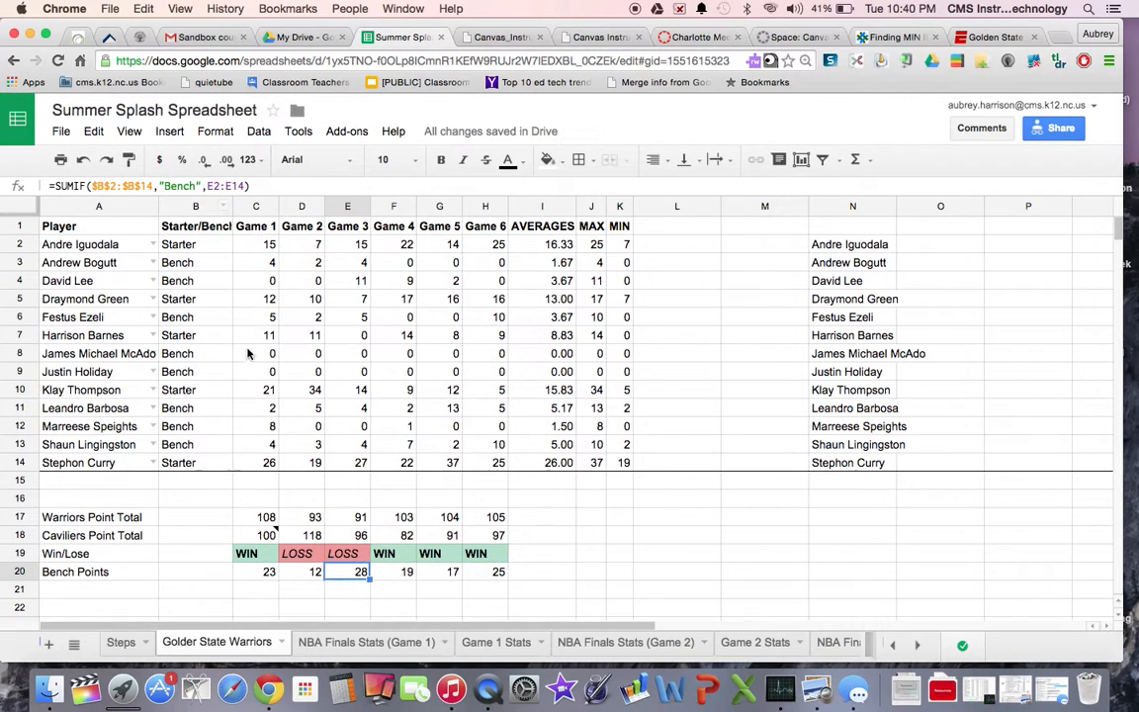
left_click(395, 572)
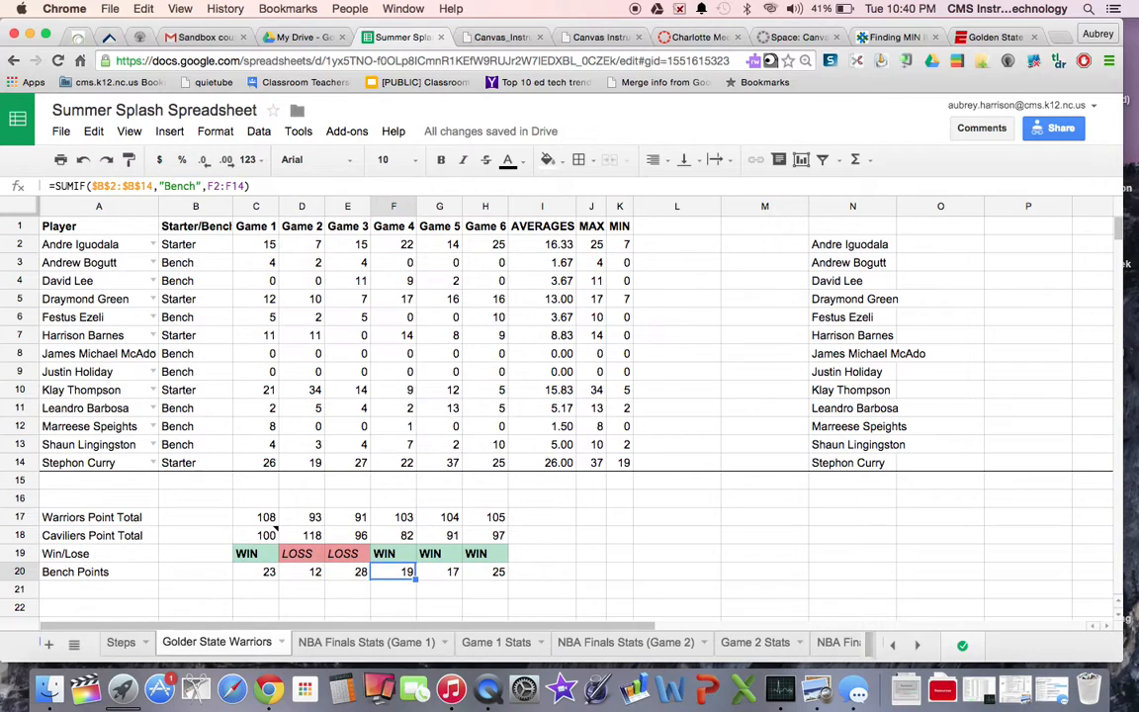
key("Right")
key("Right")
key("Left")
key("Left")
key("Left")
key("Left")
key("Left")
key("Left")
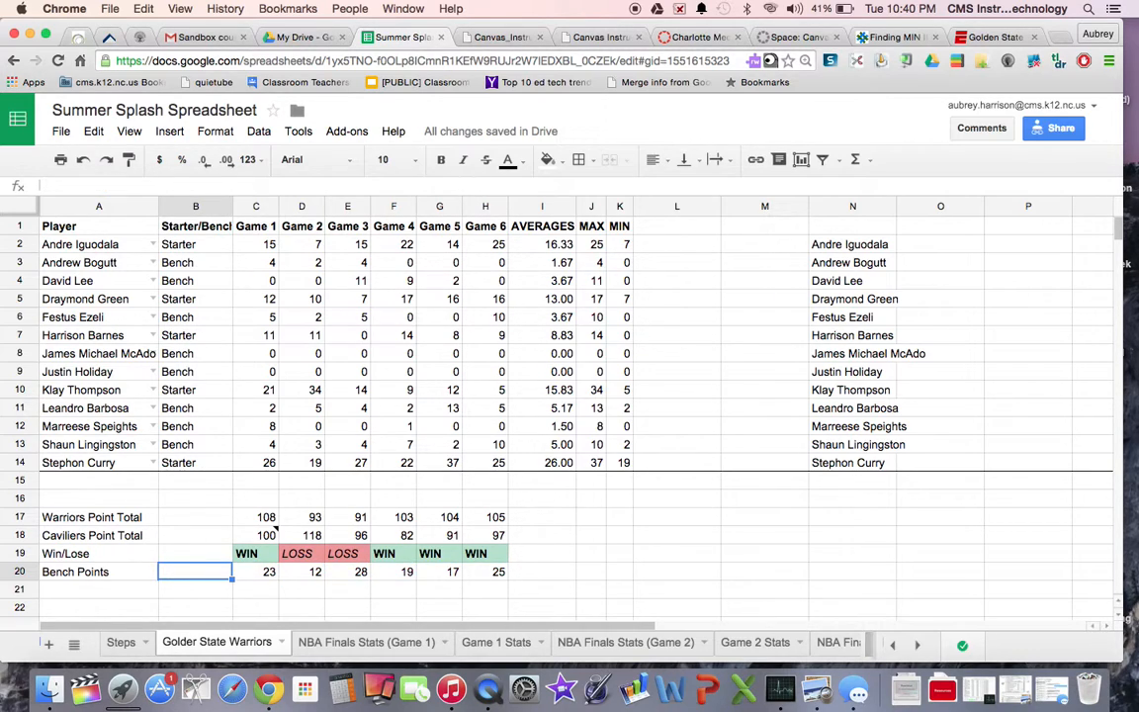
key("Right")
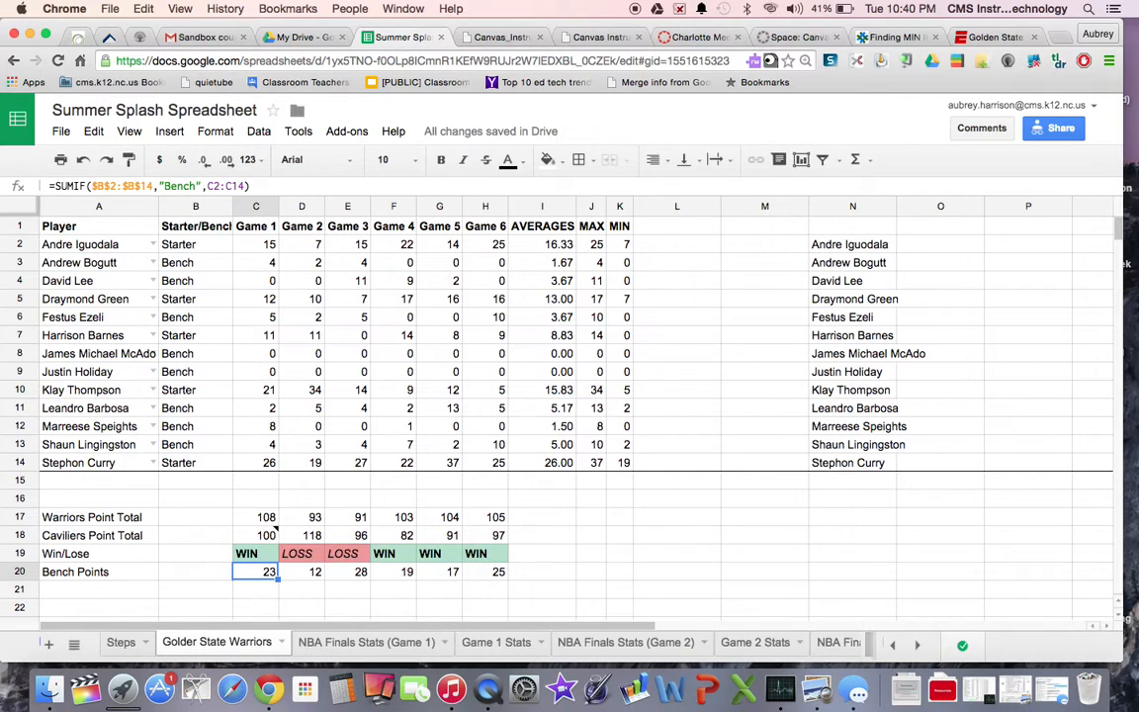